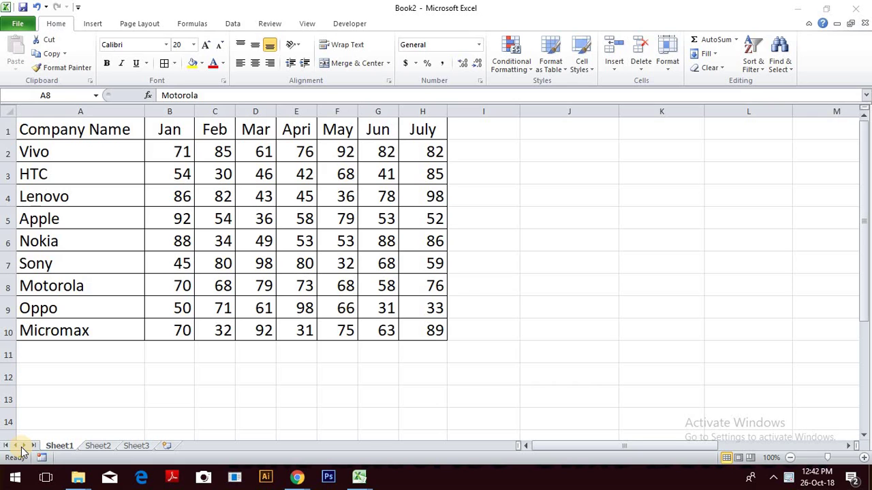
- Review the source table's company names and their monthly figures from Jan to July
click(107, 218)
key(Up)
key(ctrl+Up)
key(Down)
key(Right)
key(Right)
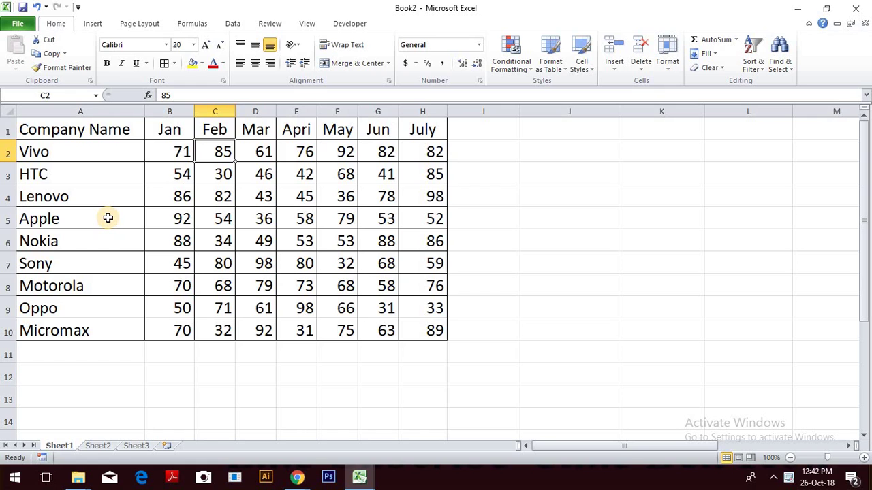
key(Right)
key(Right)
key(Right)
key(Right)
key(Right)
key(Left)
key(Left)
key(Left)
key(Left)
key(Left)
key(Left)
key(Left)
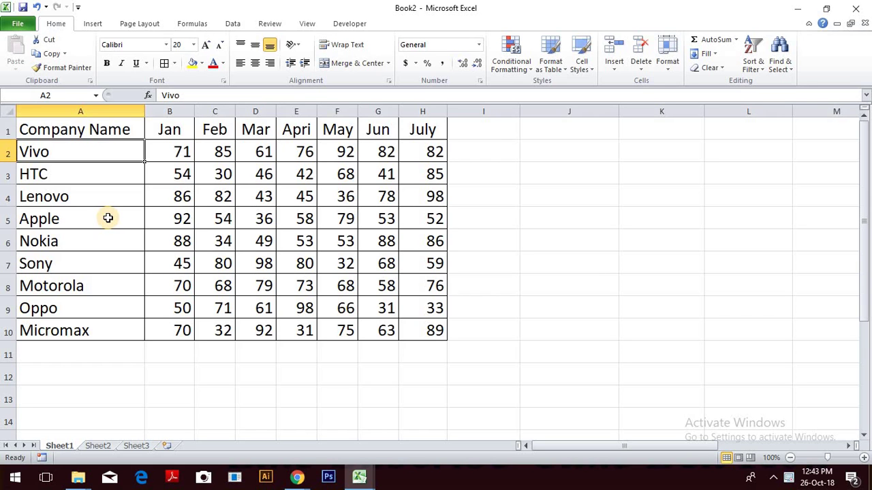
key(Up)
key(Down)
key(Down)
key(Down)
key(Down)
key(Down)
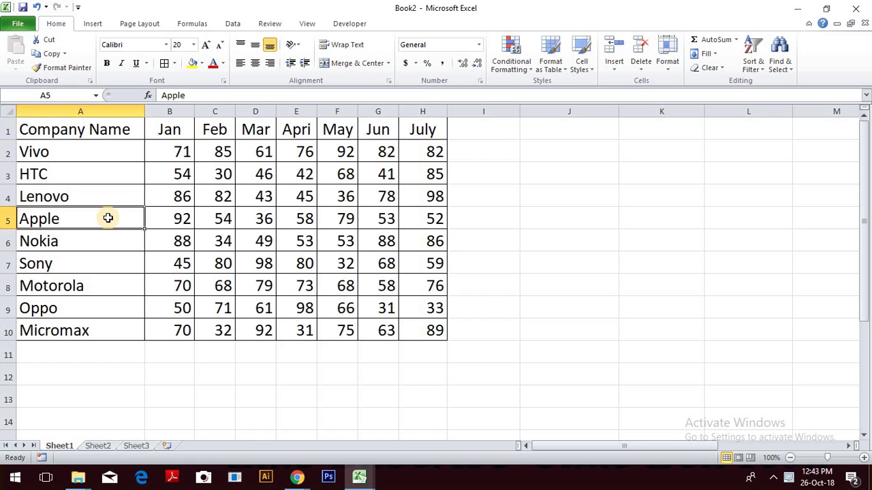
key(Up)
key(ctrl+Up)
key(Right)
key(Right)
key(Right)
key(Right)
key(Right)
key(Right)
key(Down)
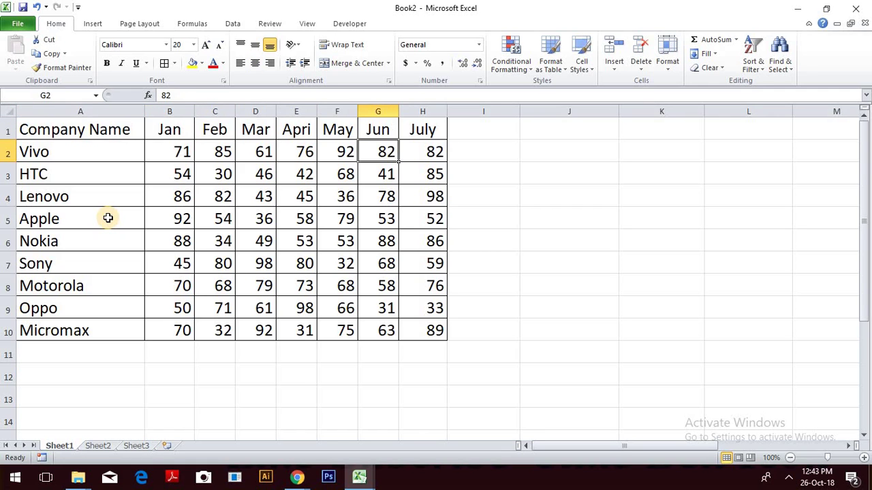
key(Left)
key(Left)
key(Left)
key(Left)
key(Left)
key(Left)
key(Right)
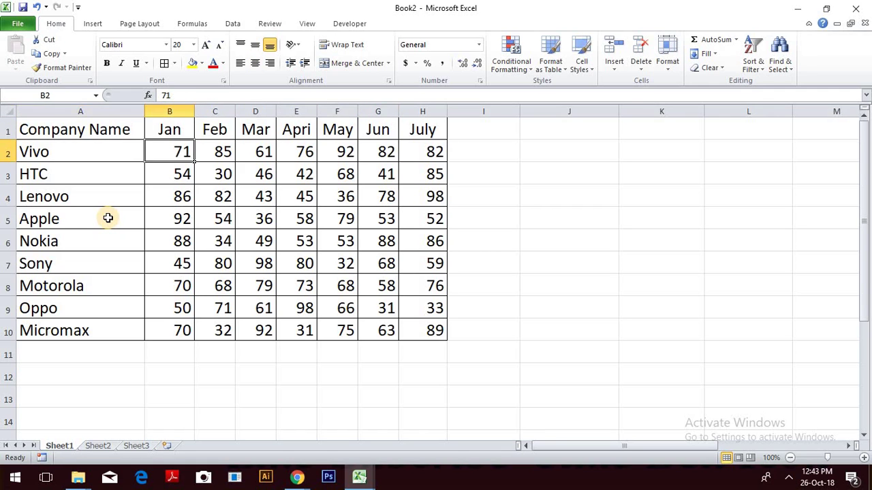
key(Right)
key(Right)
key(Right)
key(Right)
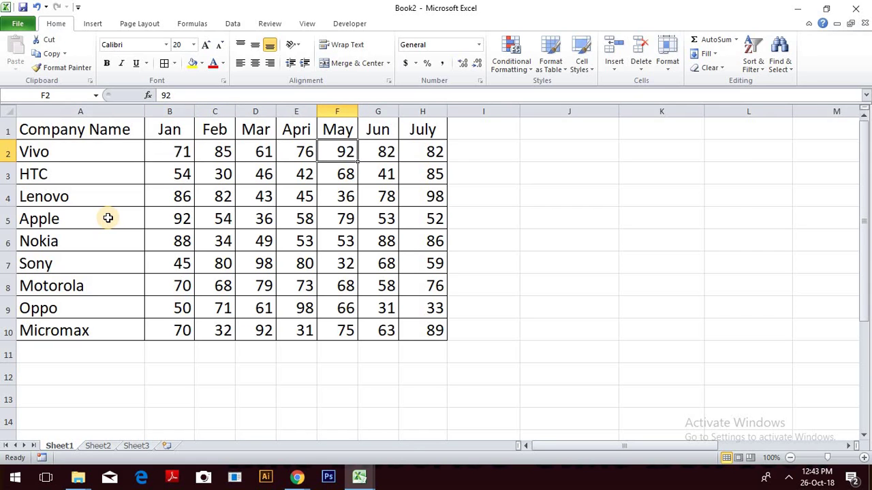
key(Right)
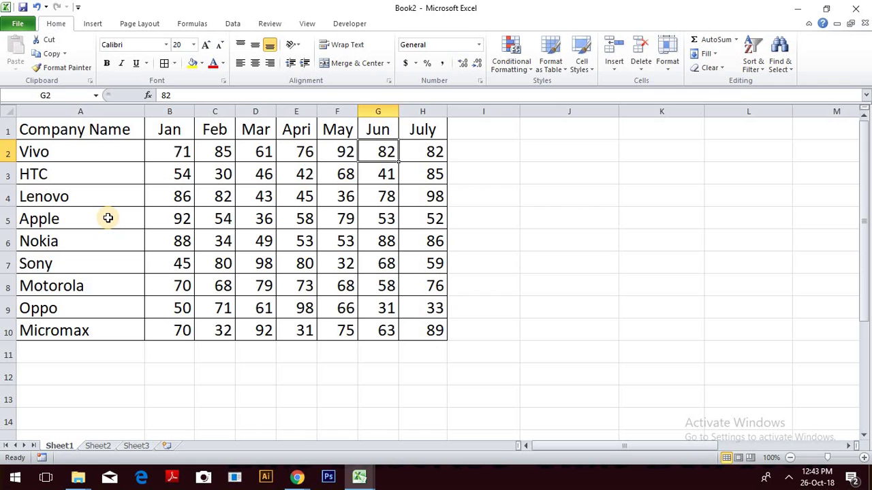
key(Down)
key(Down)
key(Down)
key(Down)
key(Down)
key(Down)
key(Down)
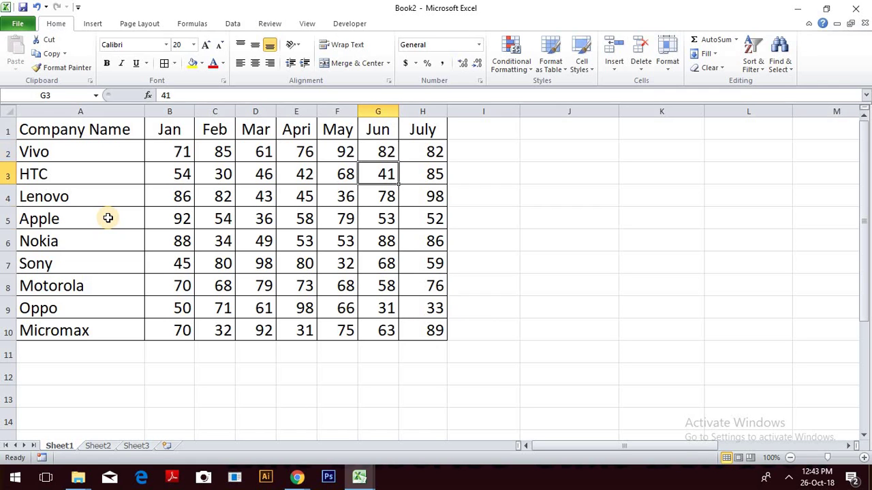
key(Left)
key(Left)
key(Left)
key(Left)
key(Left)
key(Left)
key(Up)
key(Up)
key(Up)
key(Up)
key(Up)
key(Up)
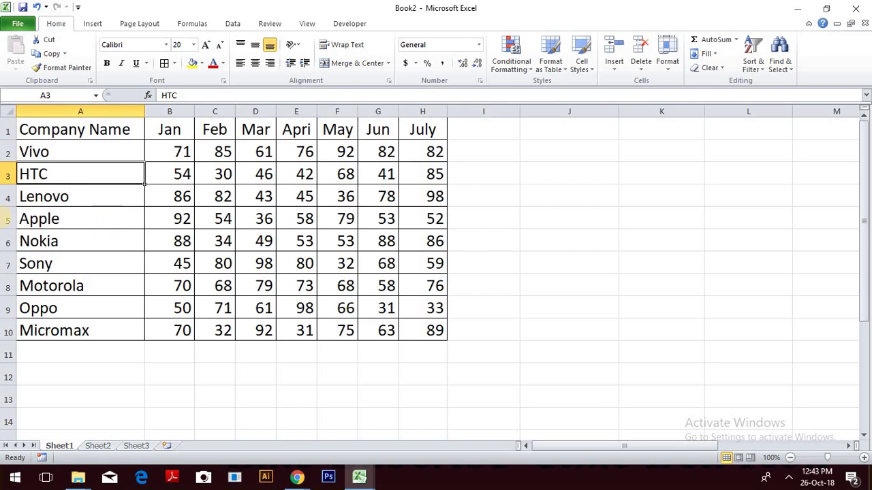
- Create a PivotTable from the range Sheet1!$A$1:$H$10, placed in the existing worksheet at cell J2
click(93, 25)
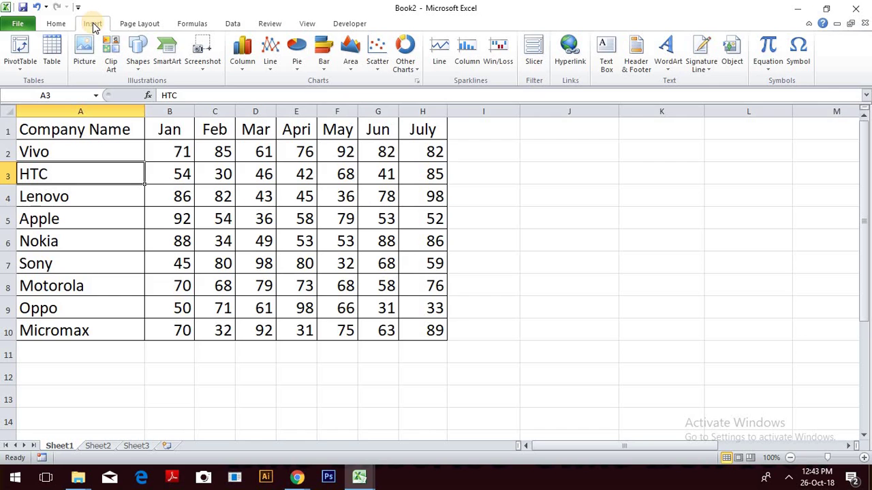
click(22, 71)
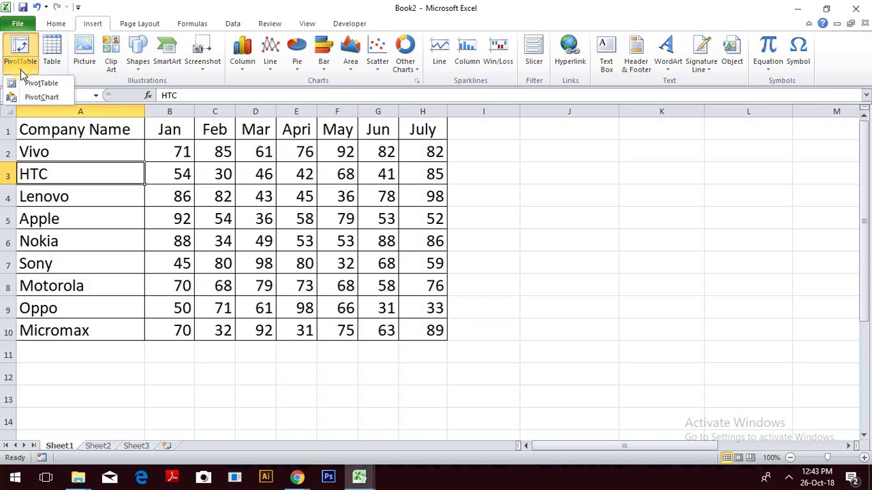
click(31, 84)
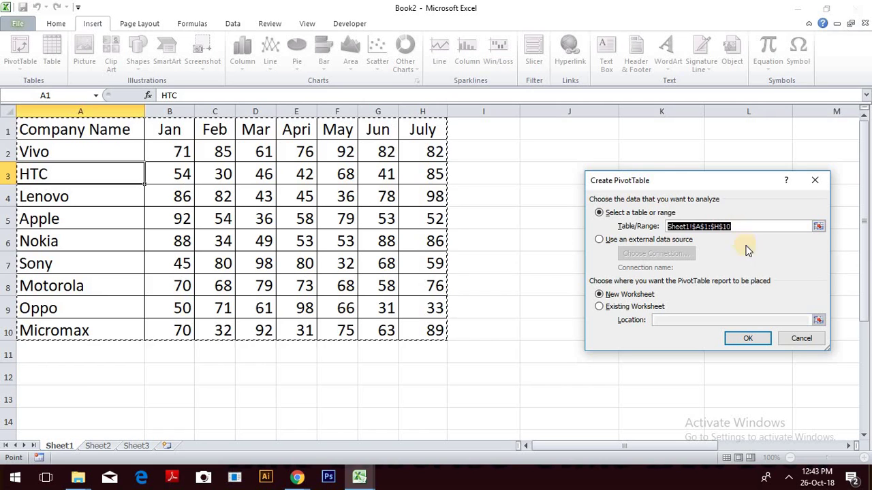
click(600, 306)
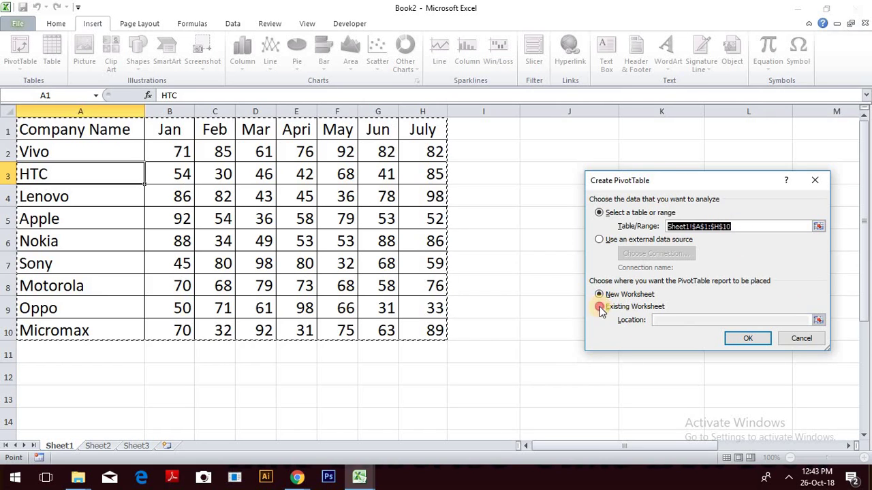
click(817, 319)
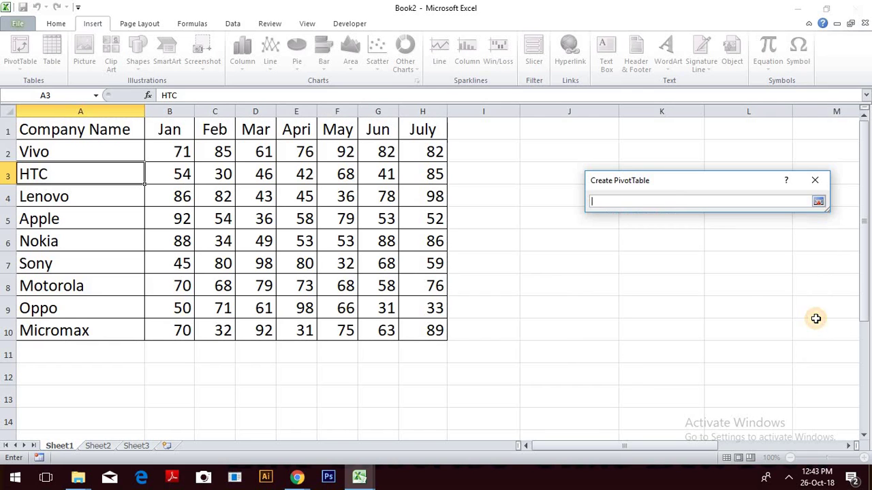
click(500, 152)
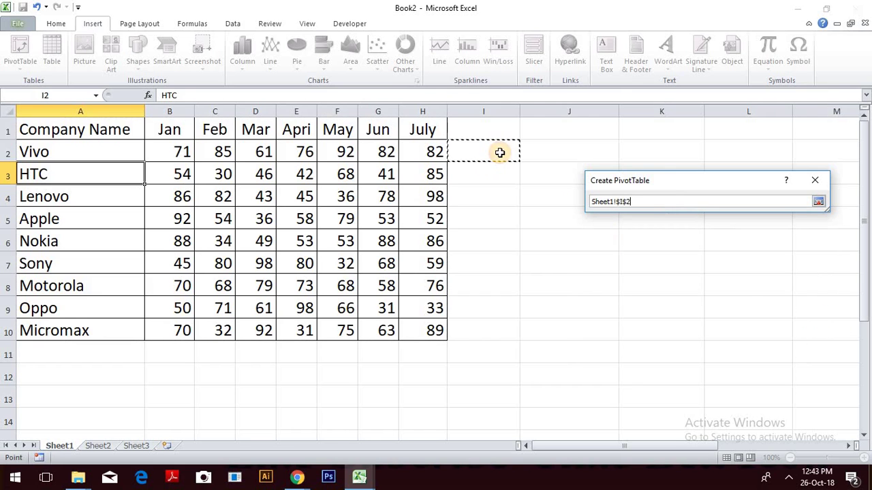
click(572, 157)
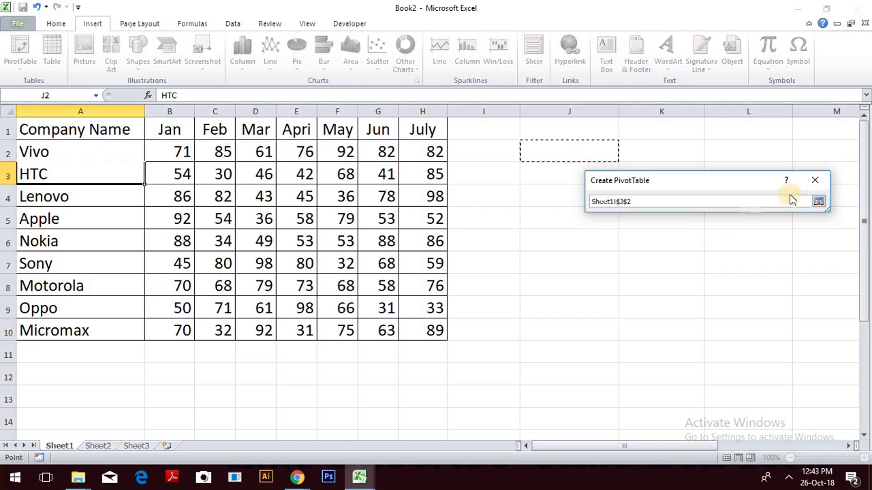
click(819, 202)
click(745, 338)
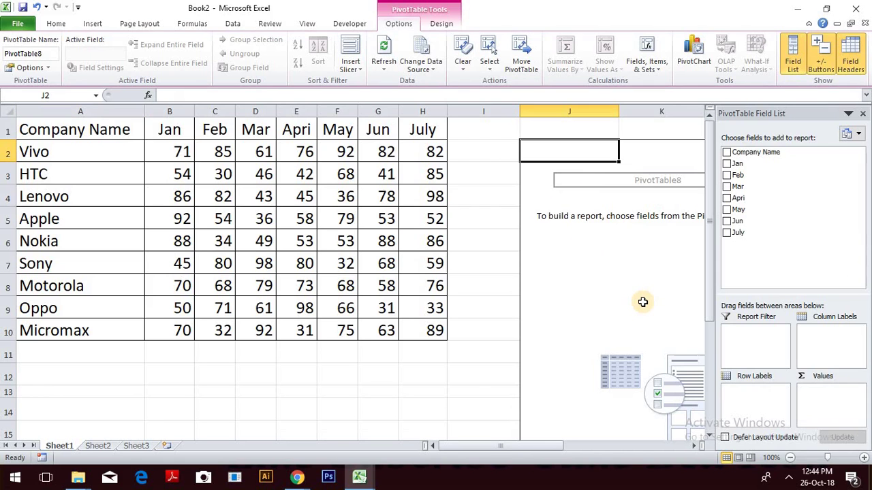
- Add Company Name to the PivotTable's row labels and Jan to its values
click(626, 262)
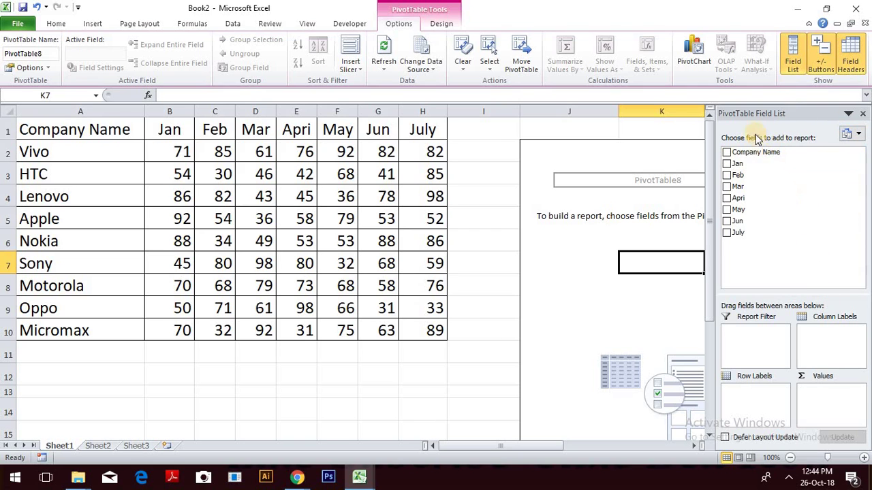
click(500, 130)
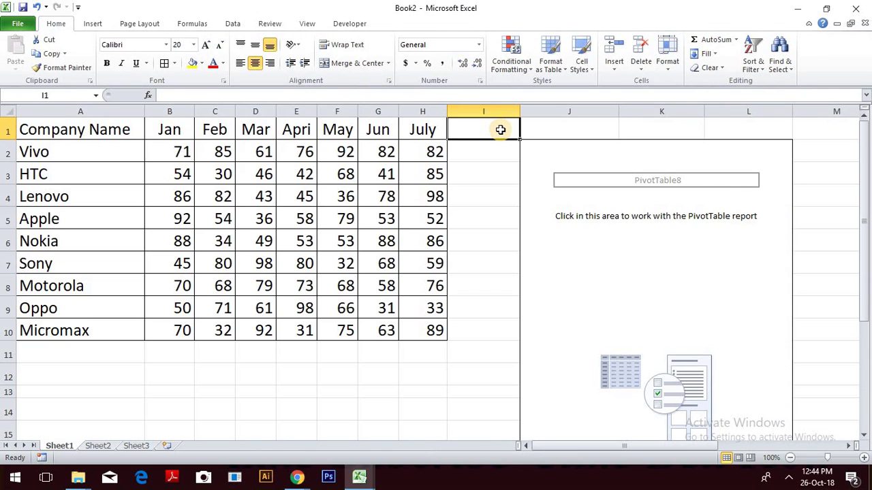
click(643, 253)
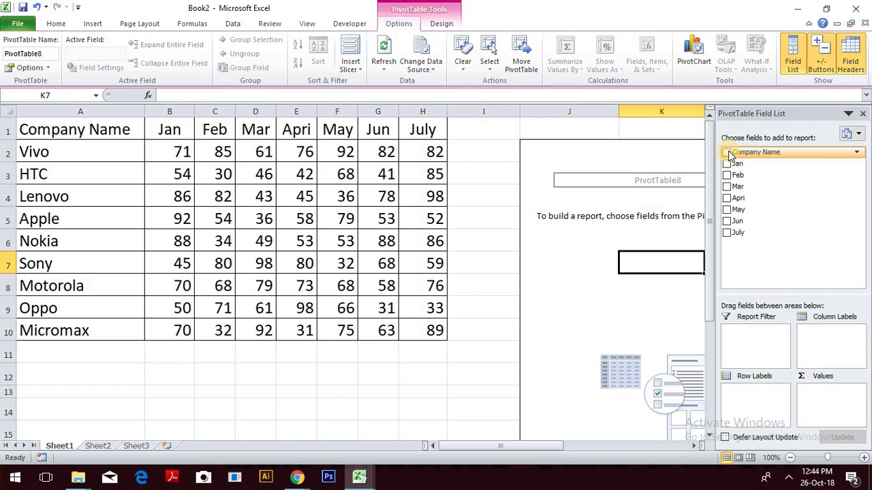
drag(728, 151, 756, 390)
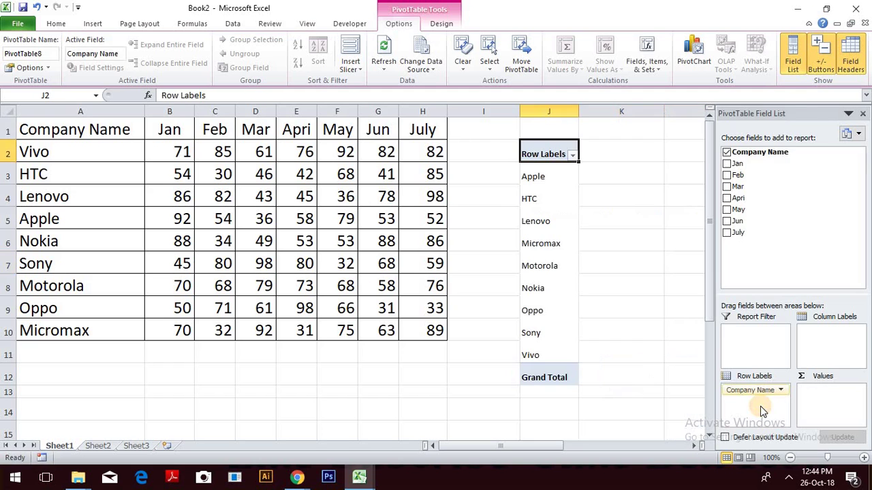
drag(737, 164, 817, 411)
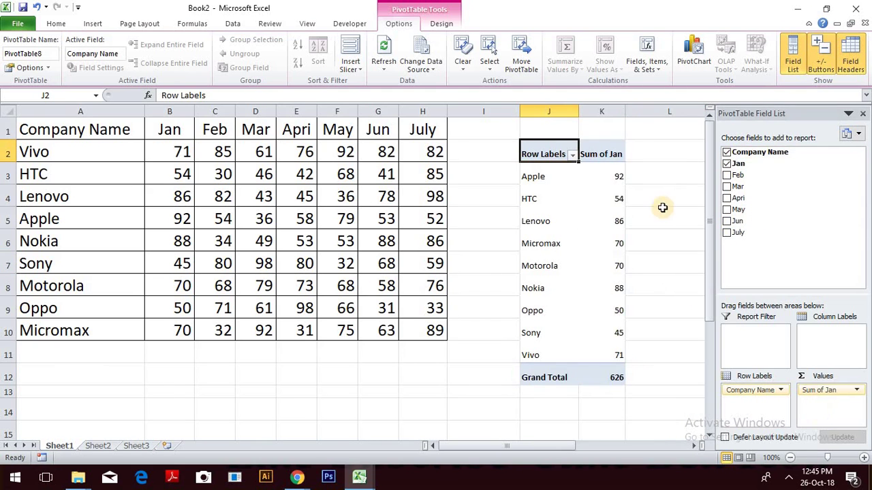
- Set the font size of the PivotTable range J2:M12 to 20
click(656, 133)
click(522, 144)
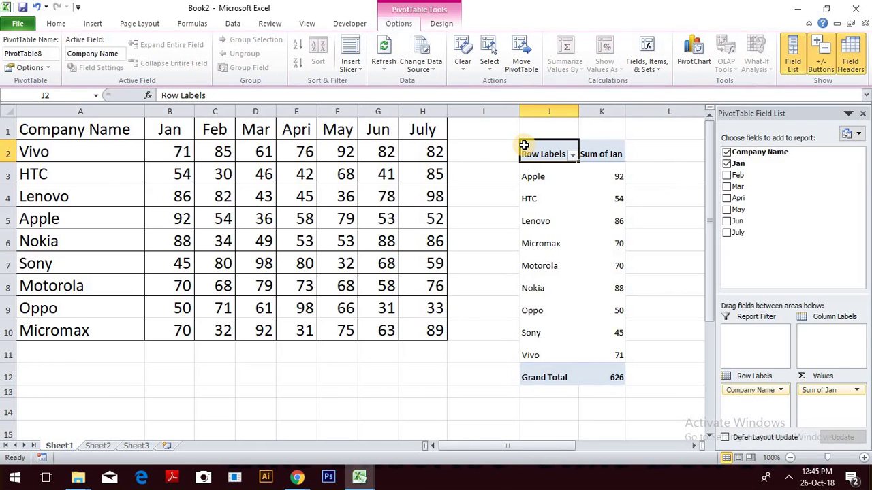
key(shift+Right)
key(shift+Right)
key(shift+Right)
key(shift+Down)
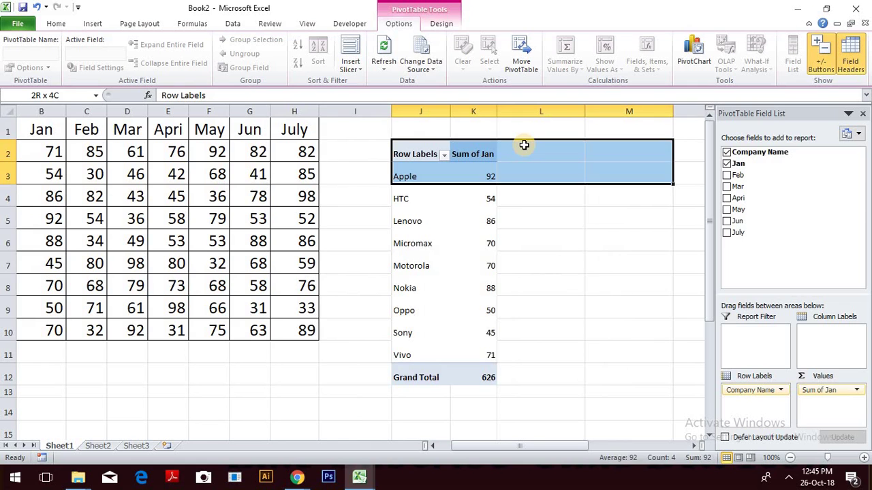
key(shift+Down)
key(shift+Down)
key(shift+Down)
key(shift+Down)
key(shift+Down)
key(shift+Down)
key(shift+Down)
key(shift+Down)
key(shift+Down)
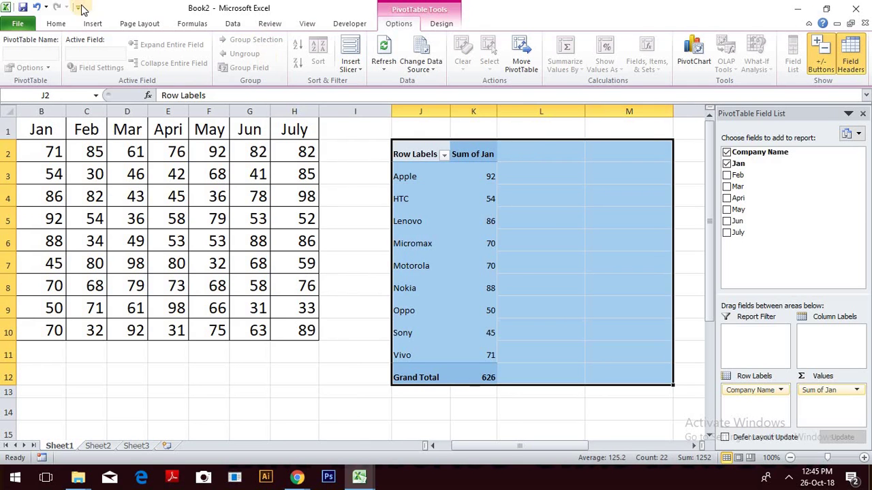
click(56, 25)
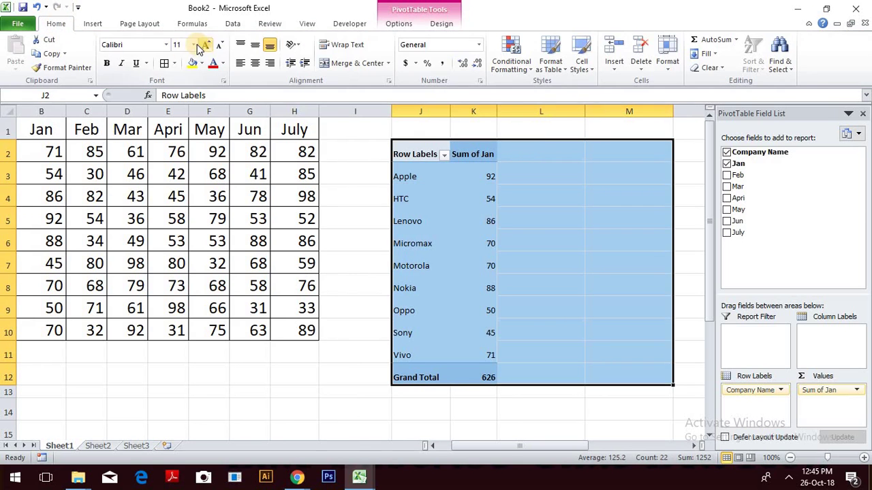
click(194, 45)
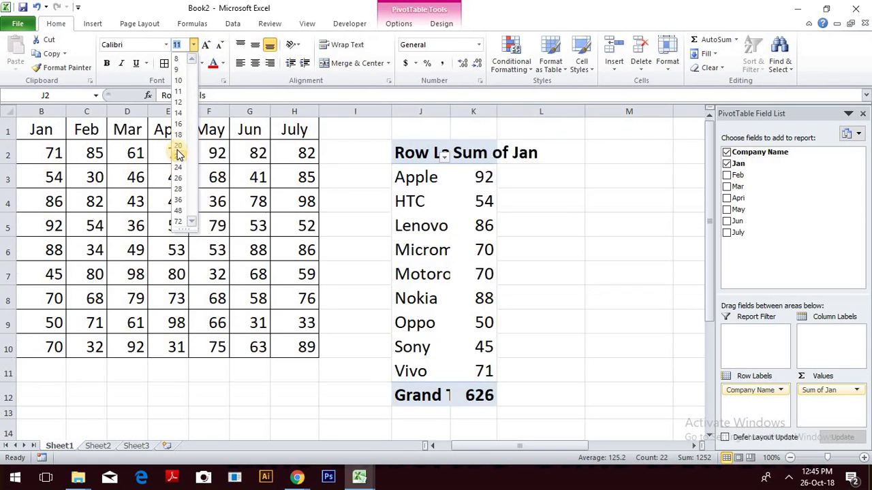
click(177, 146)
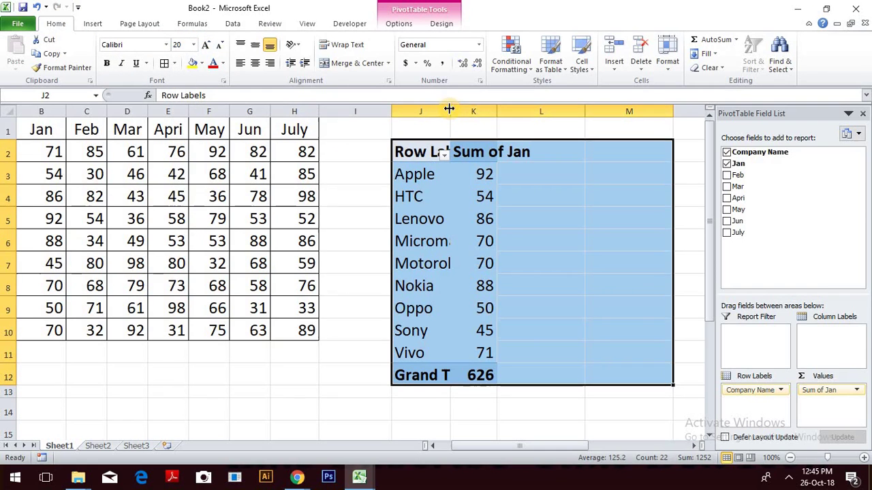
- Widen columns J and K so that the PivotTable's labels and headings fit
drag(449, 113, 617, 115)
click(493, 256)
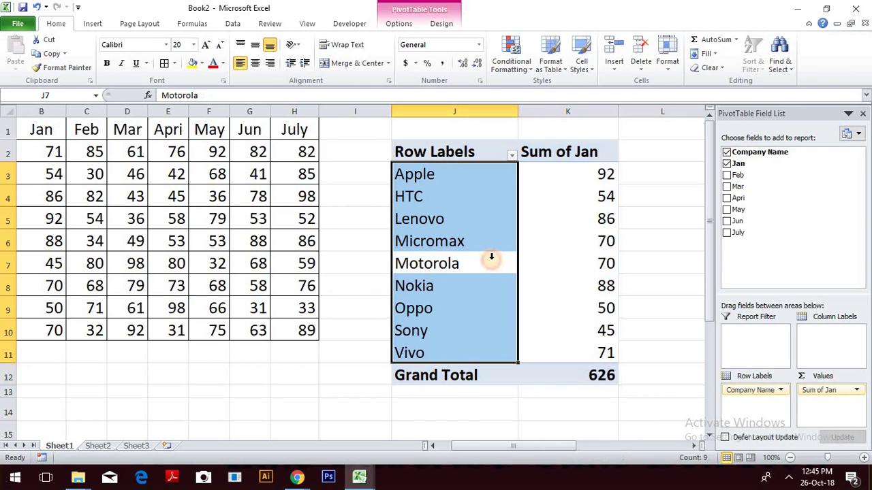
click(526, 256)
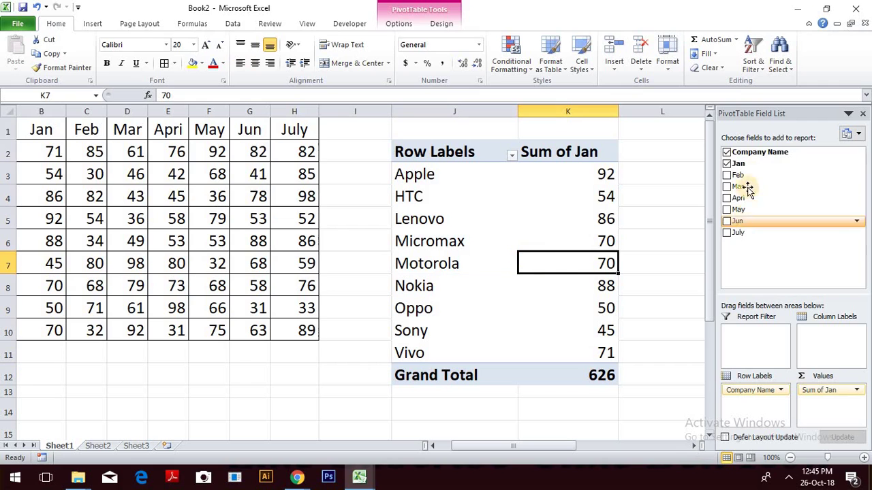
- Add the Feb and Mar fields to the PivotTable's values beneath Sum of Jan
drag(735, 178, 822, 404)
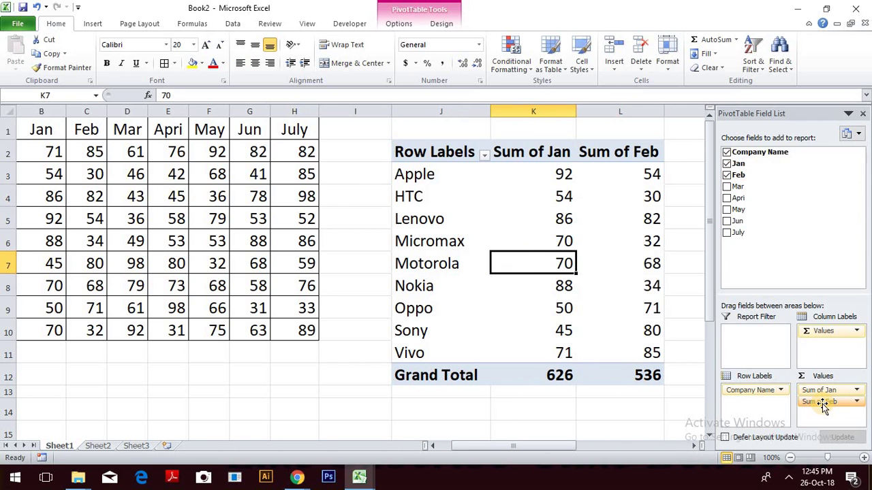
drag(738, 186, 817, 412)
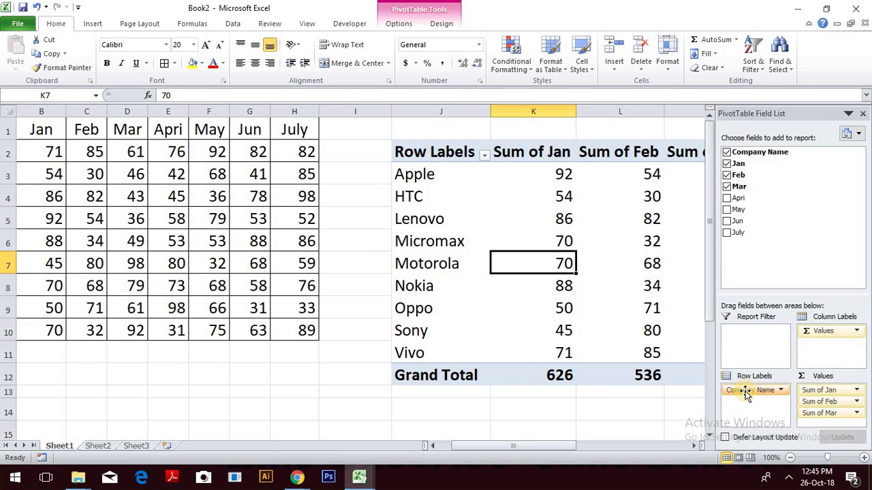
click(504, 173)
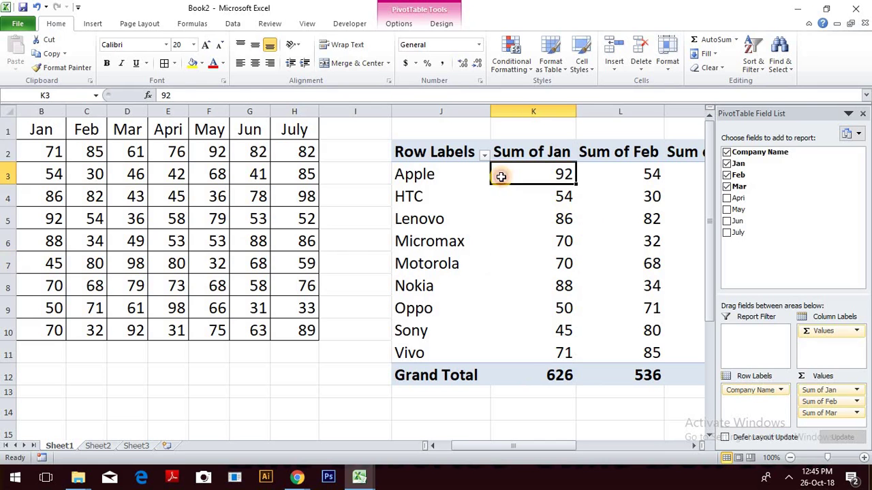
- Remove the Sum of Mar field from the PivotTable's values
click(857, 413)
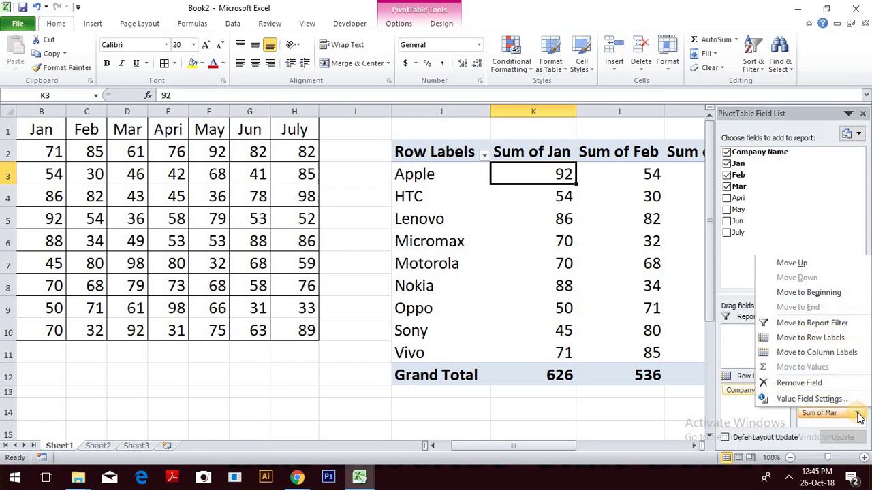
click(830, 388)
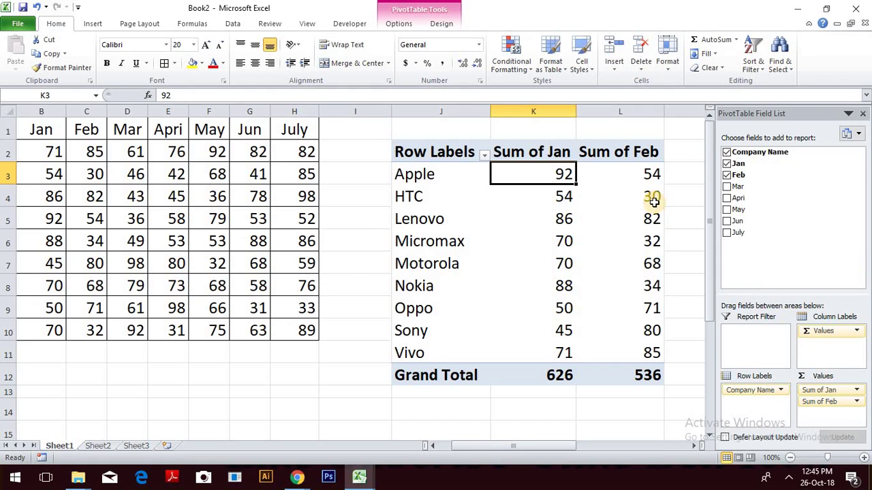
- Move the Company Name field from the PivotTable's row labels to its report filter
click(416, 175)
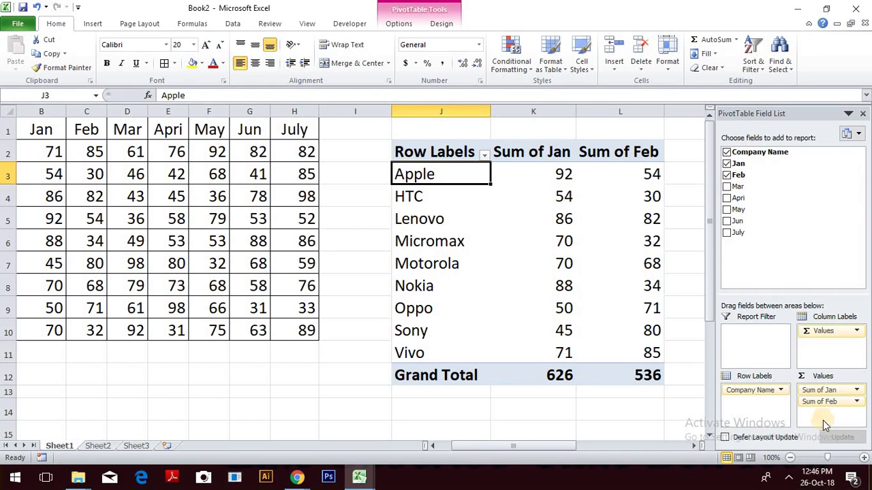
mouse_move(828, 482)
drag(736, 155, 750, 330)
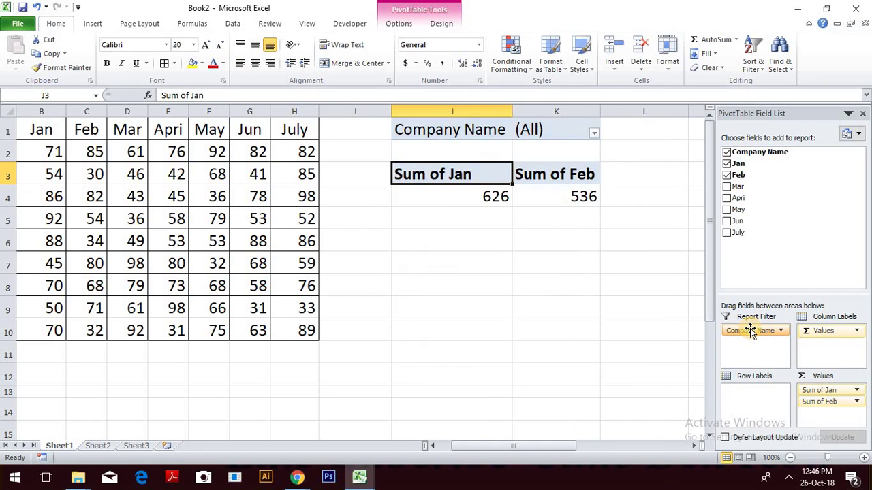
- Allow selecting multiple items in the Company Name report filter and restrict it to Apple
click(594, 136)
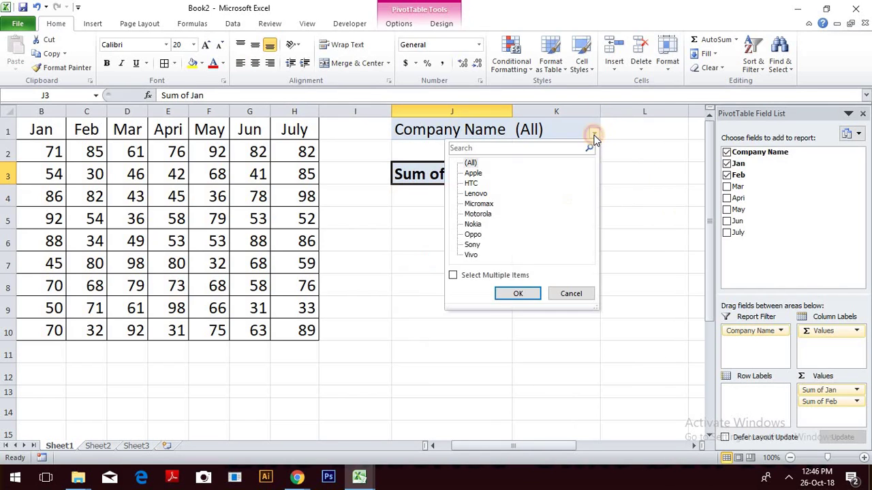
click(453, 275)
click(516, 295)
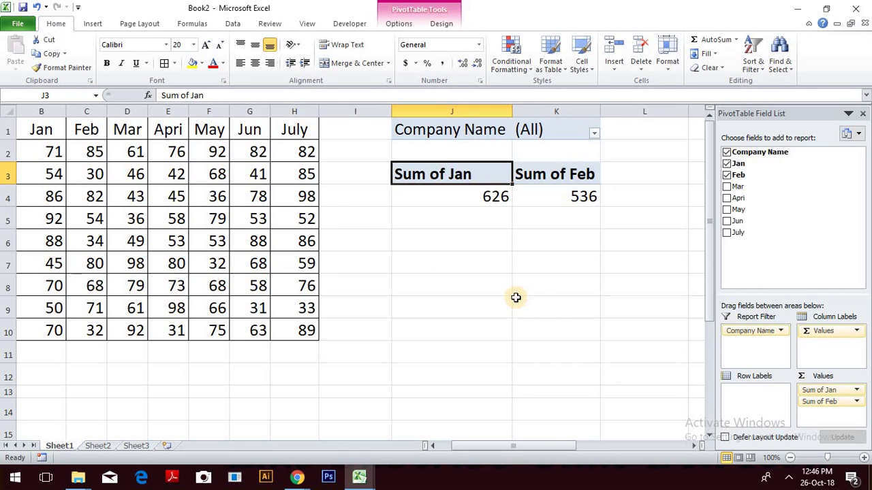
click(594, 133)
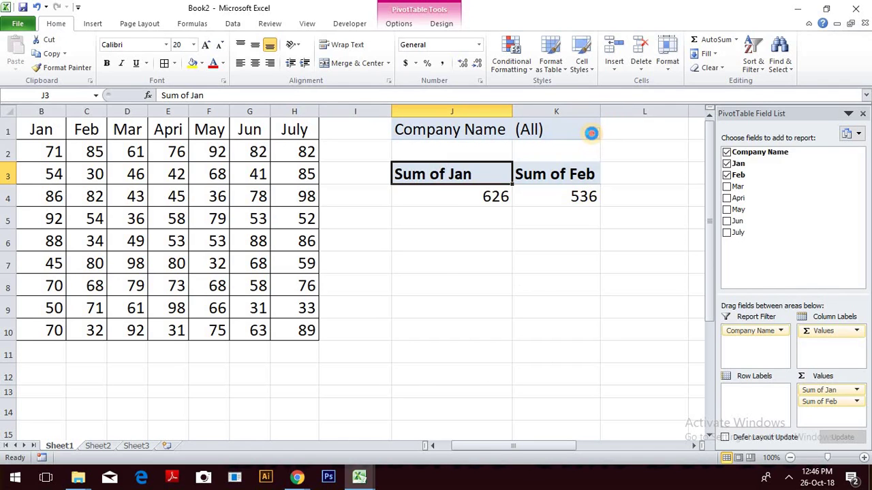
click(467, 163)
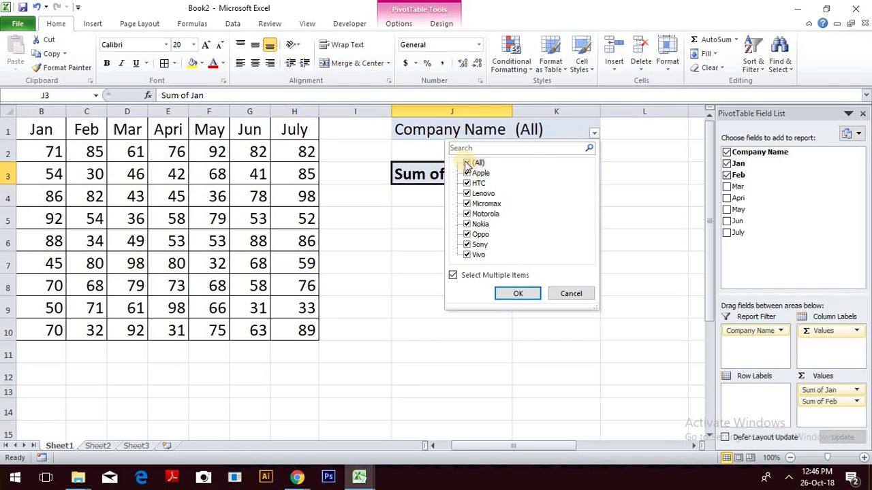
click(466, 173)
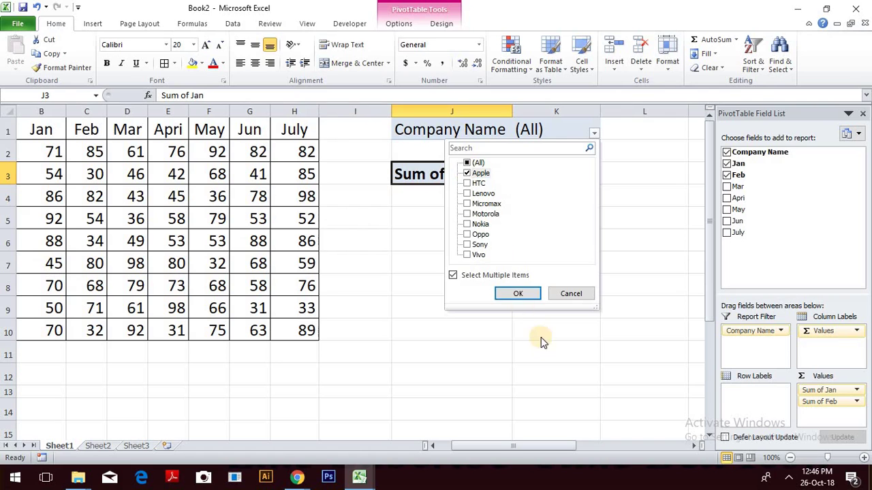
click(519, 293)
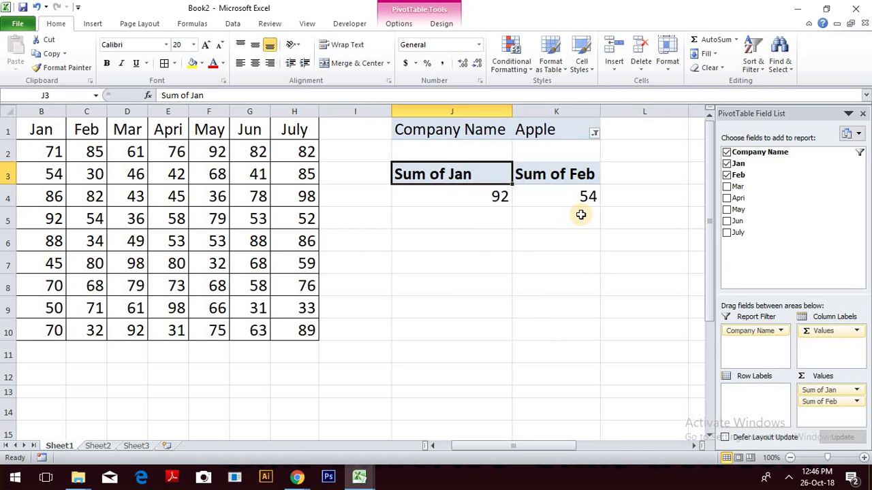
- Change the Company Name report filter to include only Micromax and Motorola
click(593, 134)
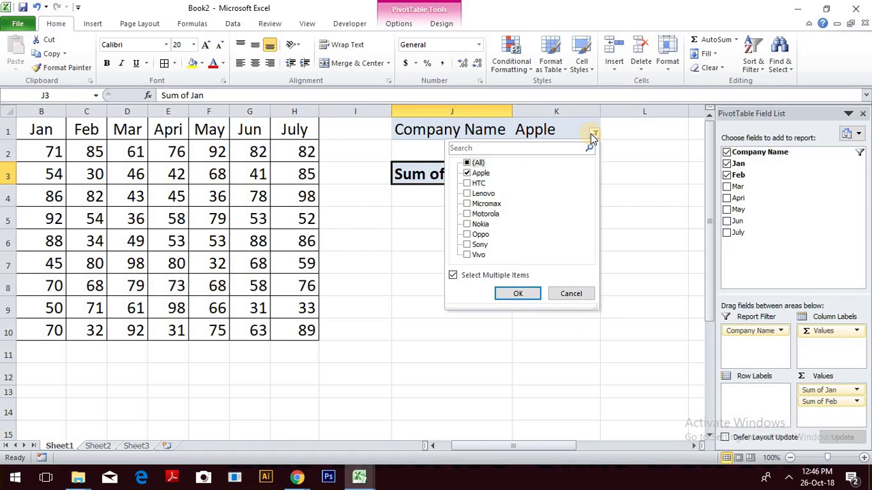
click(467, 173)
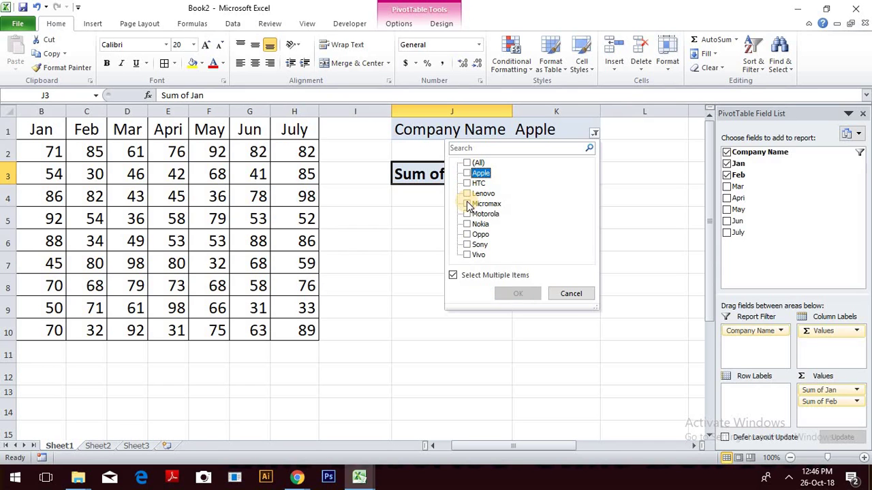
click(468, 204)
click(467, 214)
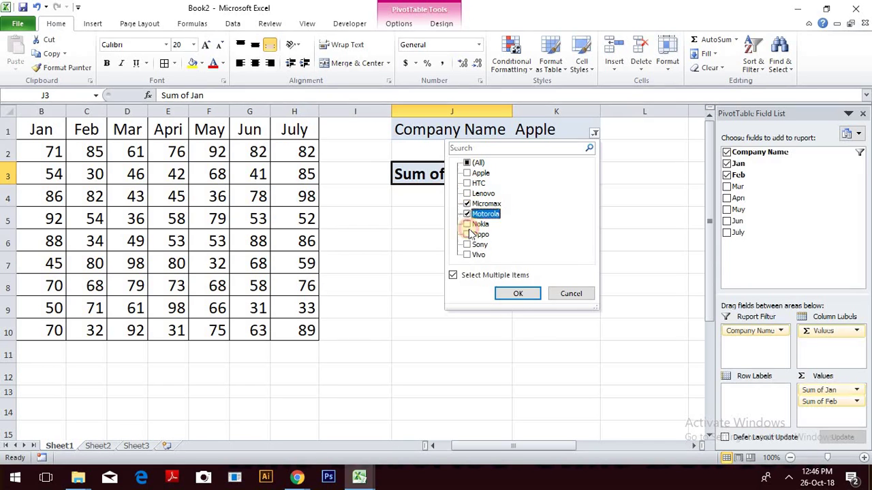
click(523, 296)
click(523, 297)
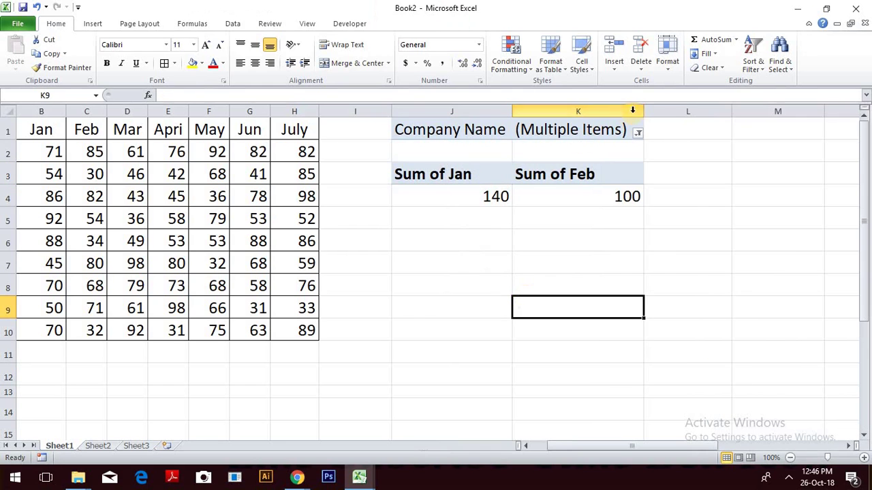
click(637, 134)
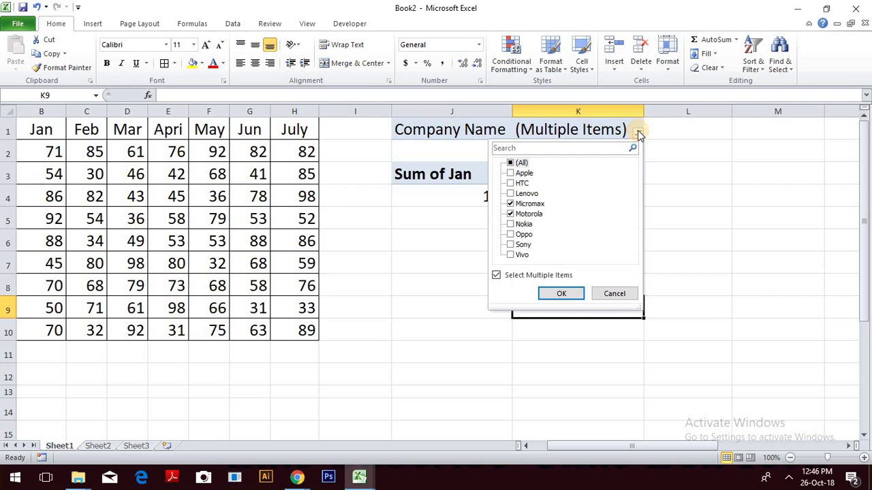
click(511, 205)
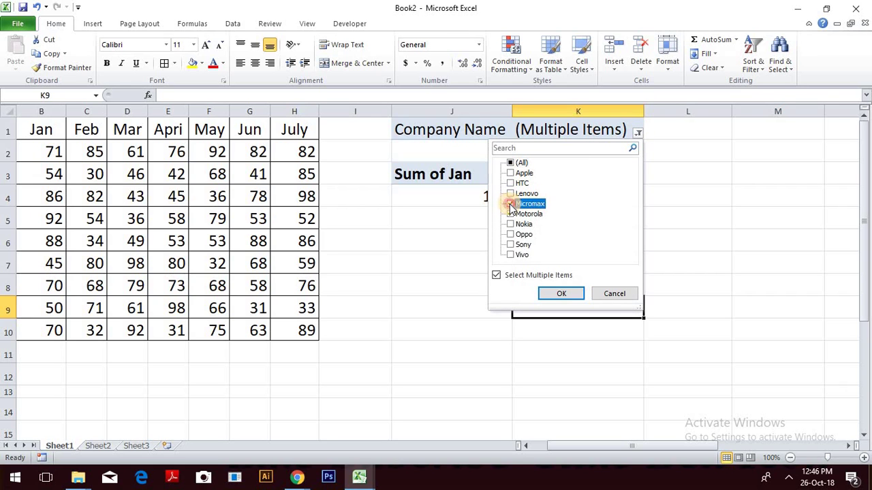
click(510, 214)
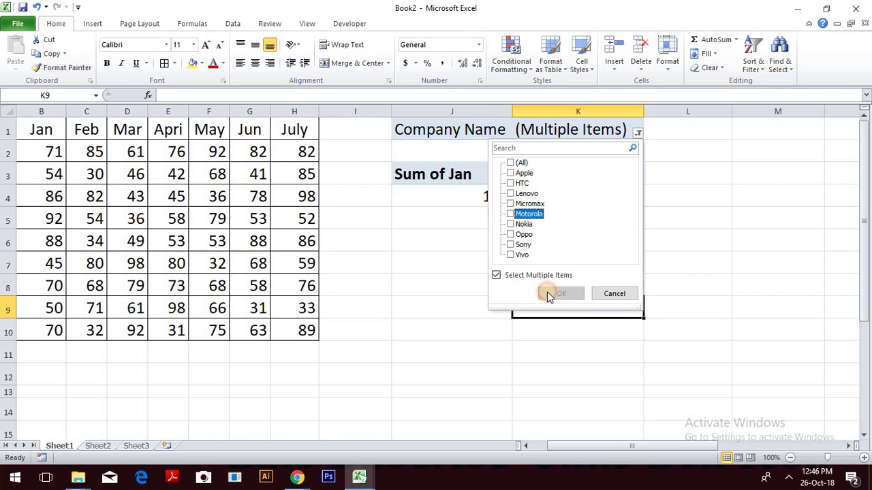
click(613, 294)
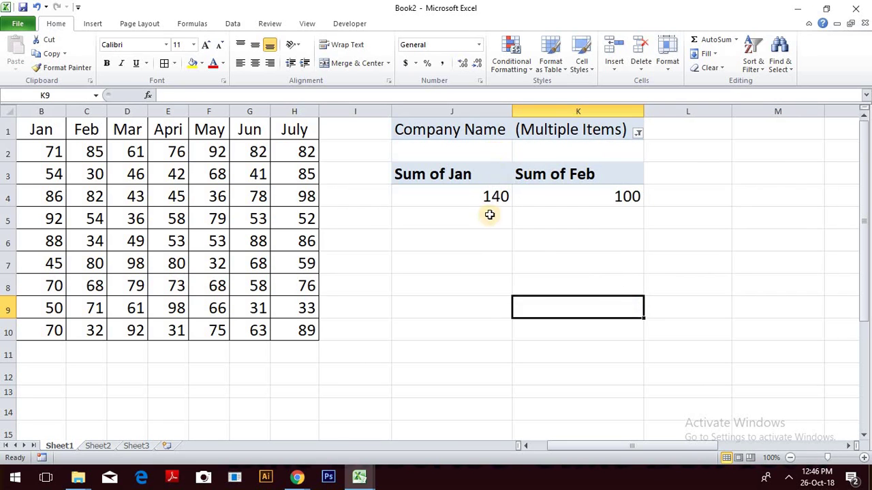
- Move the Company Name field from the report filter back to the PivotTable's row labels
click(486, 180)
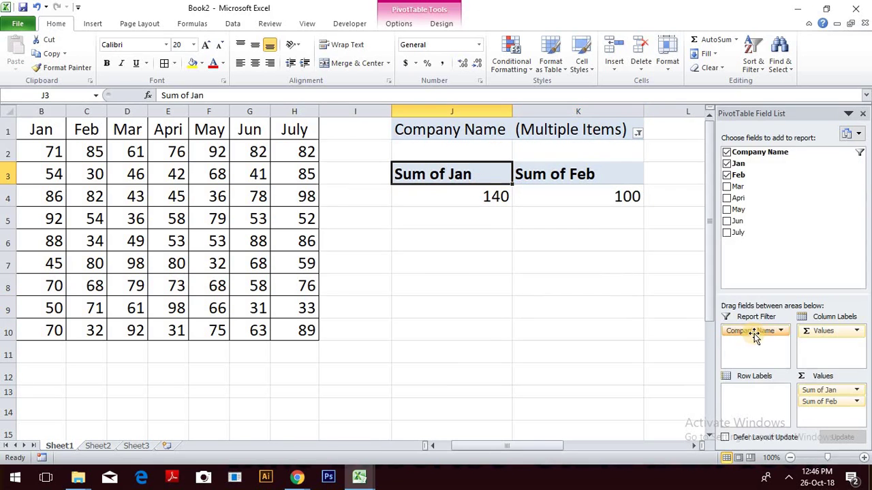
drag(754, 332, 743, 415)
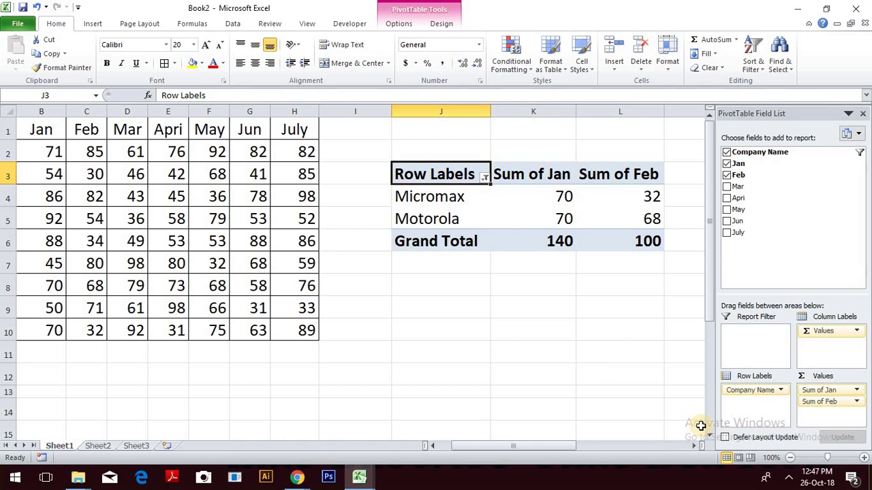
click(616, 354)
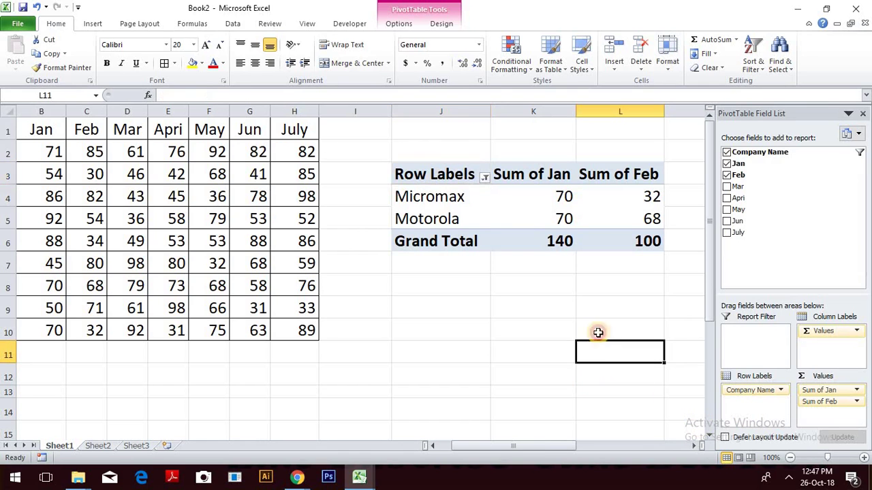
- Reselect all companies in the PivotTable's row label filter in place of only Micromax and Motorola
click(483, 177)
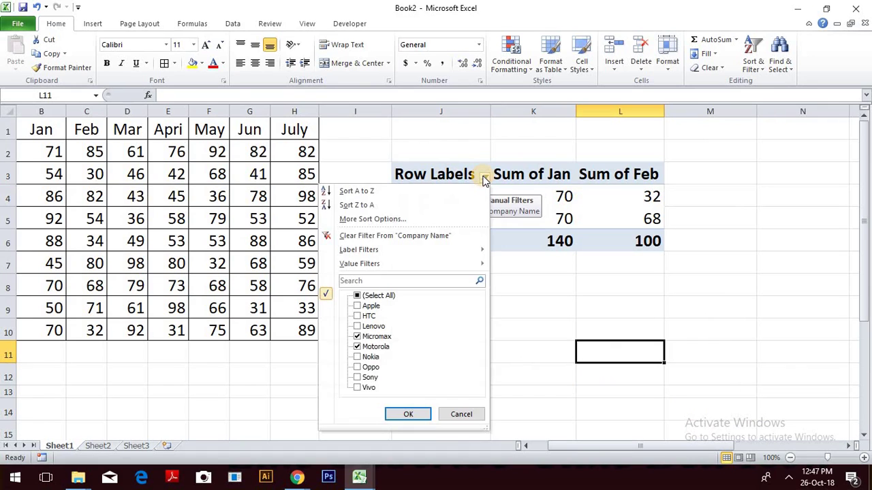
click(357, 296)
click(408, 417)
click(498, 238)
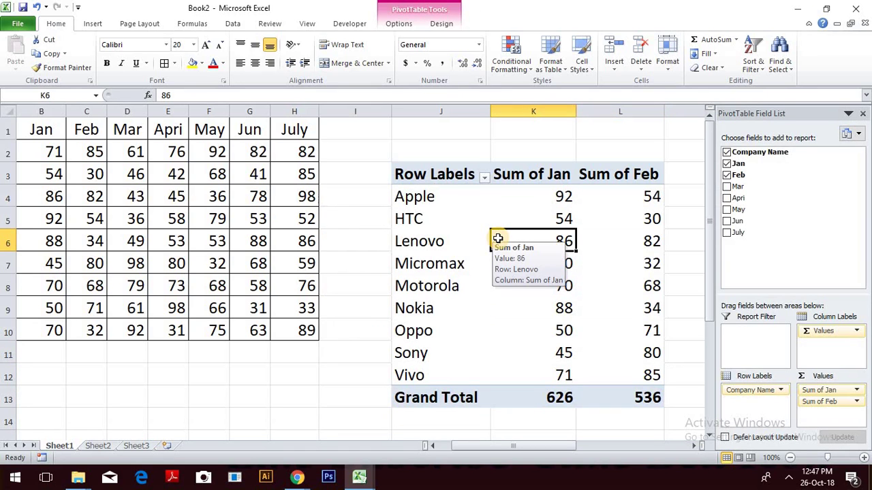
- Filter the PivotTable's row labels to show only Apple, HTC and Lenovo
click(485, 177)
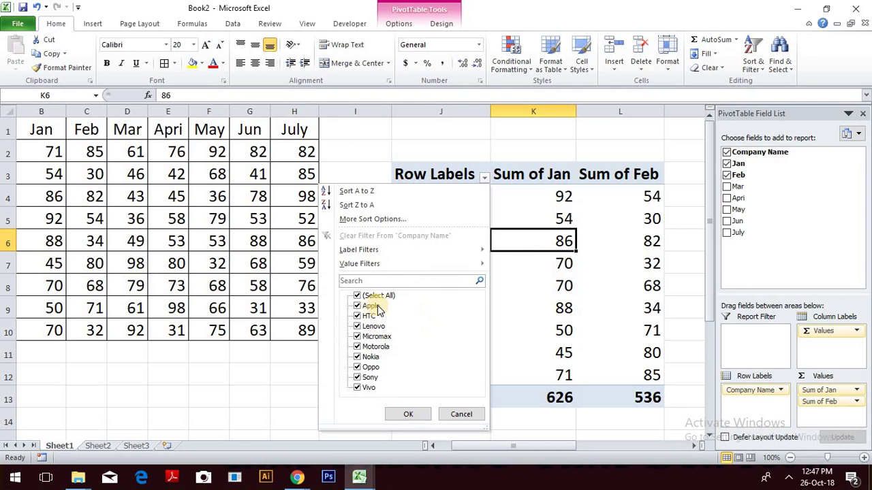
click(358, 295)
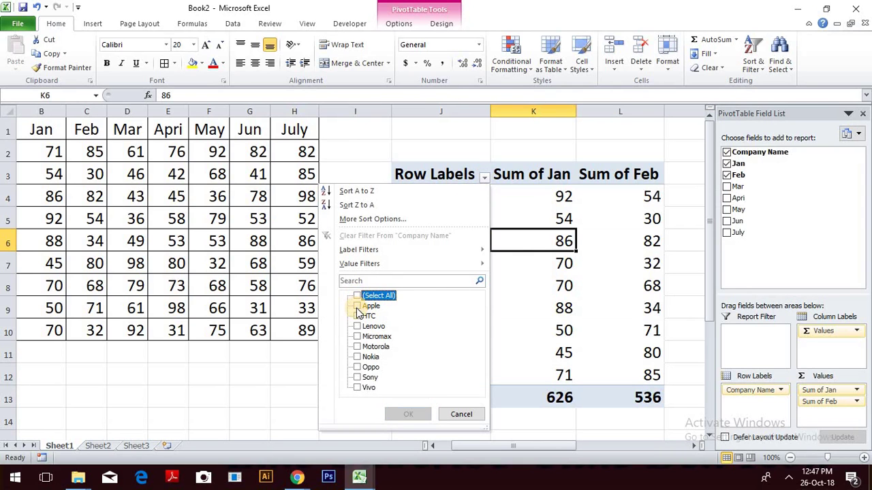
click(357, 306)
click(357, 316)
click(357, 327)
click(400, 415)
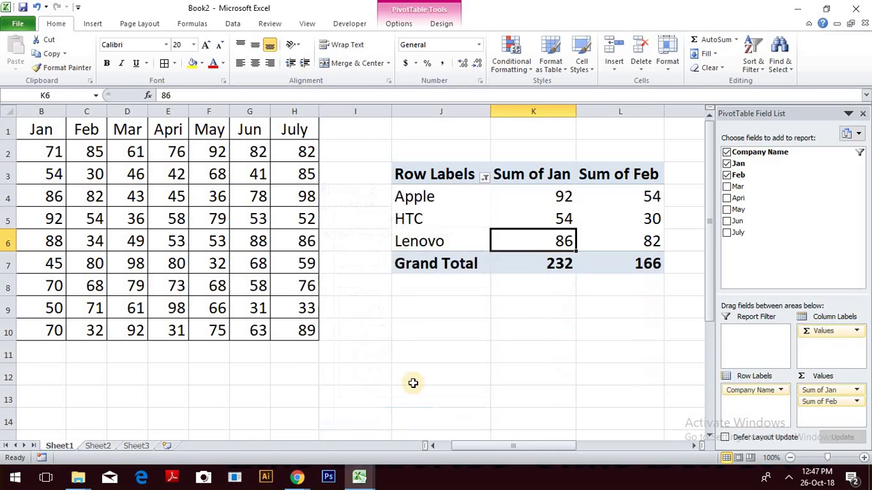
click(566, 357)
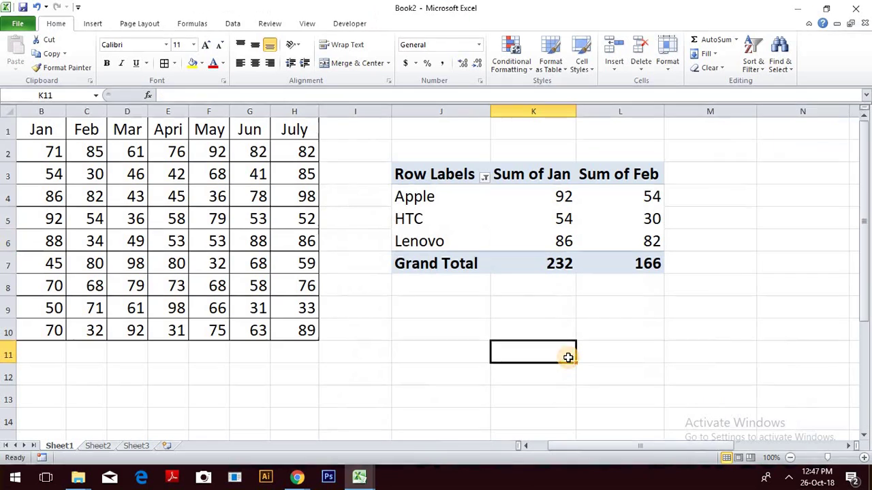
- Restore every company in the PivotTable by selecting all items in the row label filter
click(484, 178)
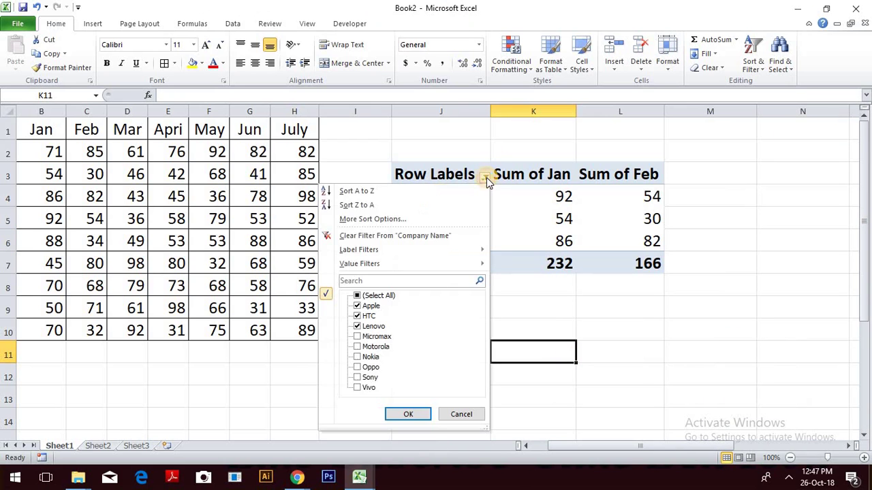
click(359, 298)
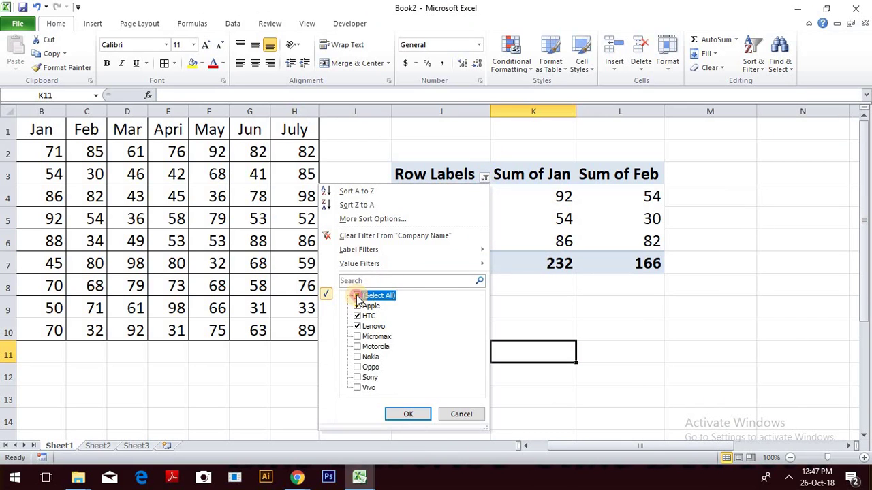
click(407, 415)
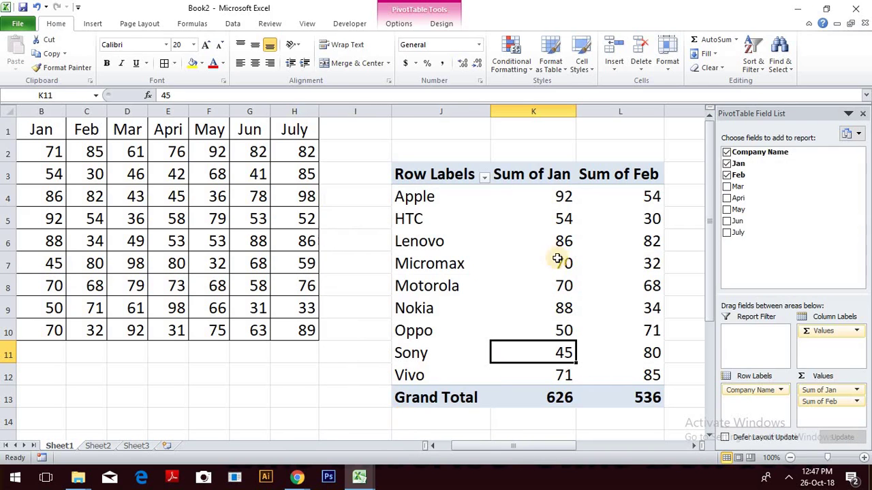
click(573, 270)
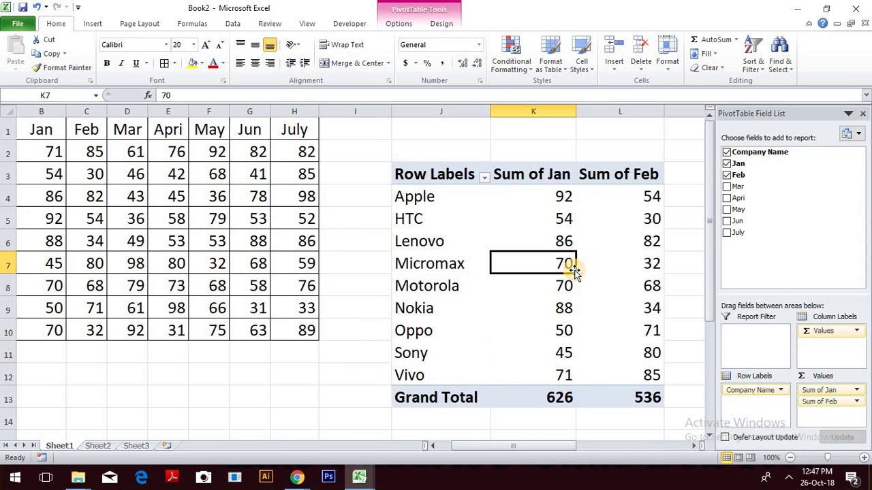
click(502, 222)
key(Left)
key(Home)
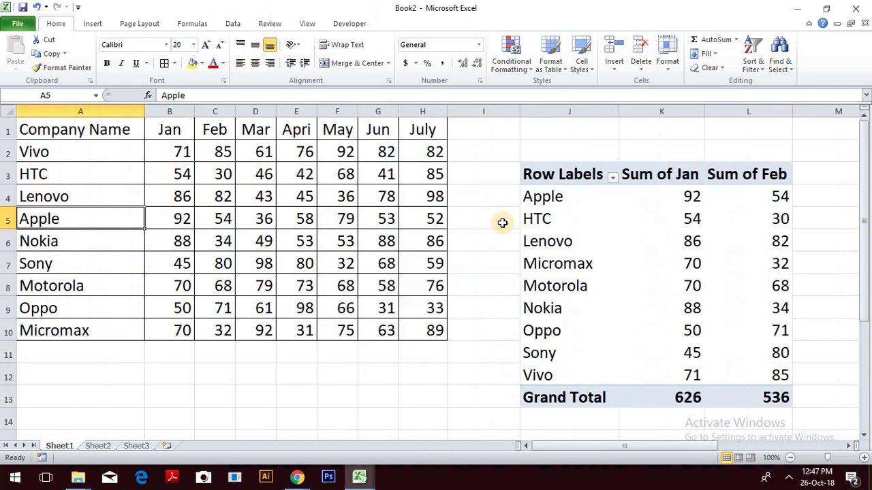
key(Right)
key(ctrl+Right)
key(Right)
key(Right)
key(Right)
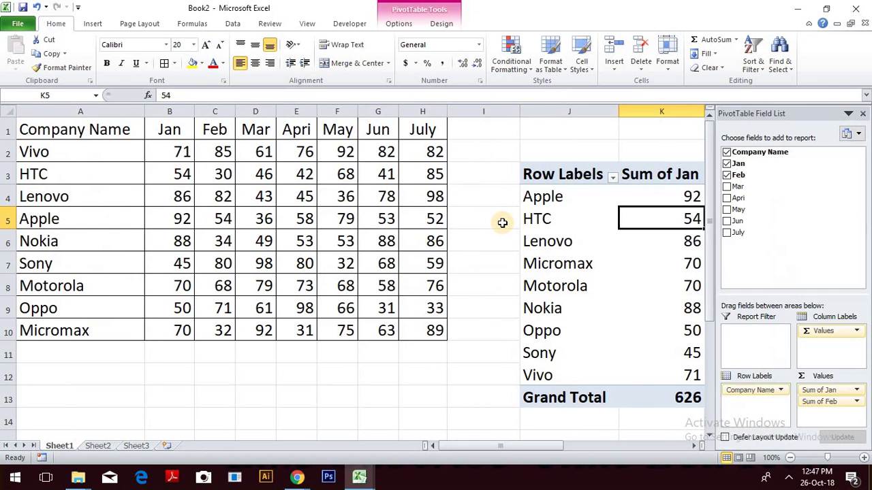
key(Right)
key(Right)
key(Left)
key(Left)
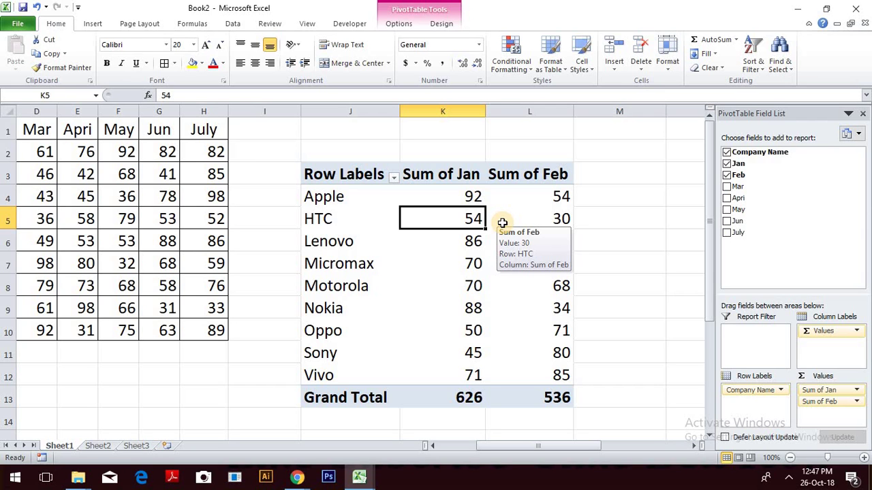
key(alt)
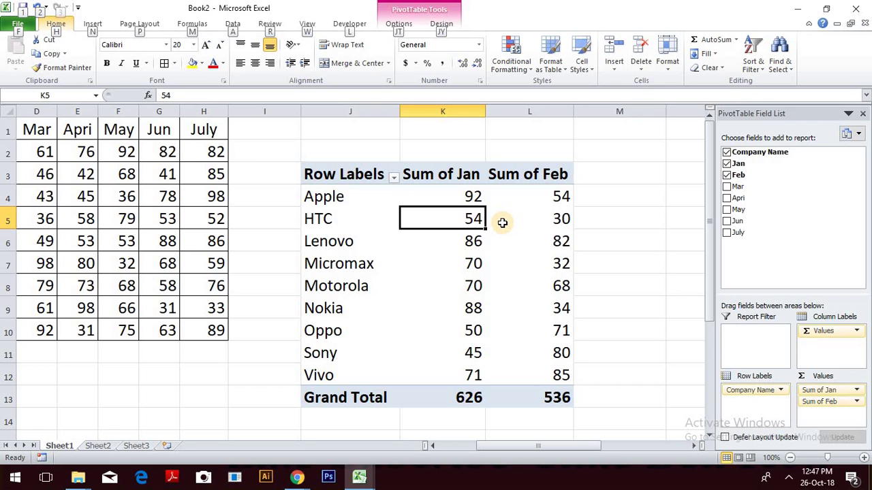